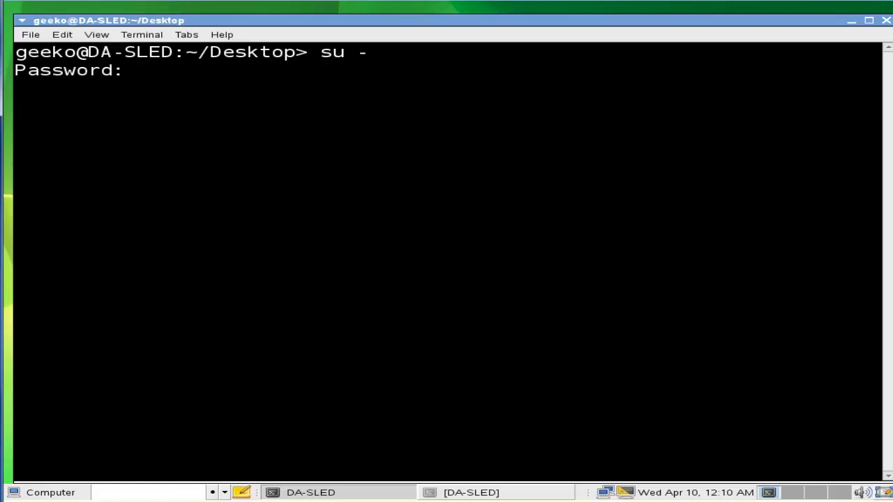
# Step: Submit the root password to switch to the root account and start the text-mode control center with yast
pyautogui.press('Return')
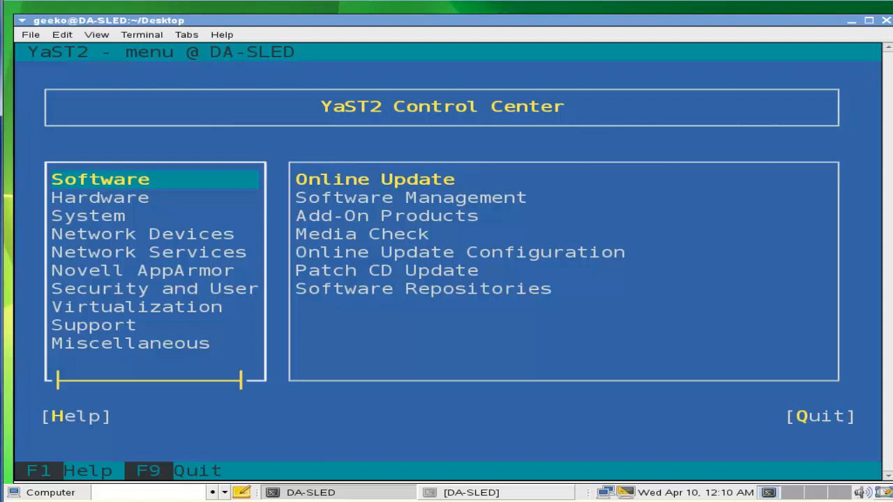
# Step: Examine the panes of the text-mode control center and the modules offered by its categories, down to Miscellaneous and back to System
pyautogui.press('Tab')
pyautogui.press('Tab')
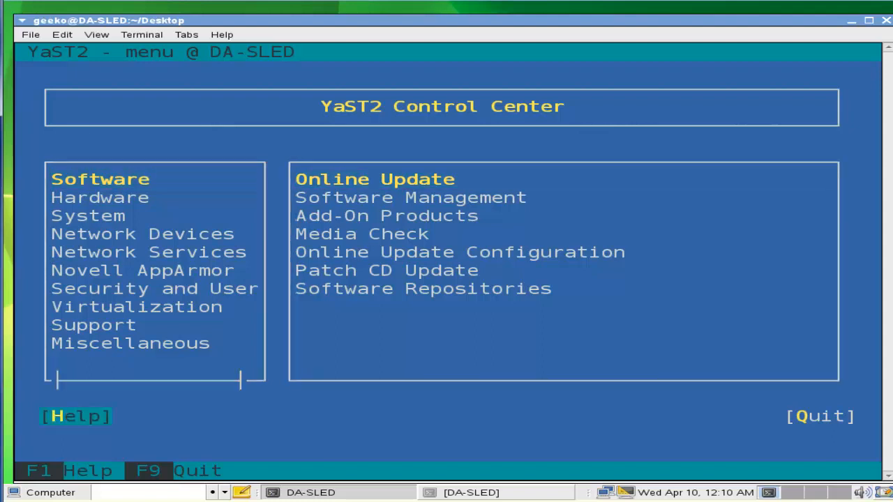
pyautogui.press('Tab')
pyautogui.press('Tab')
pyautogui.press('Tab')
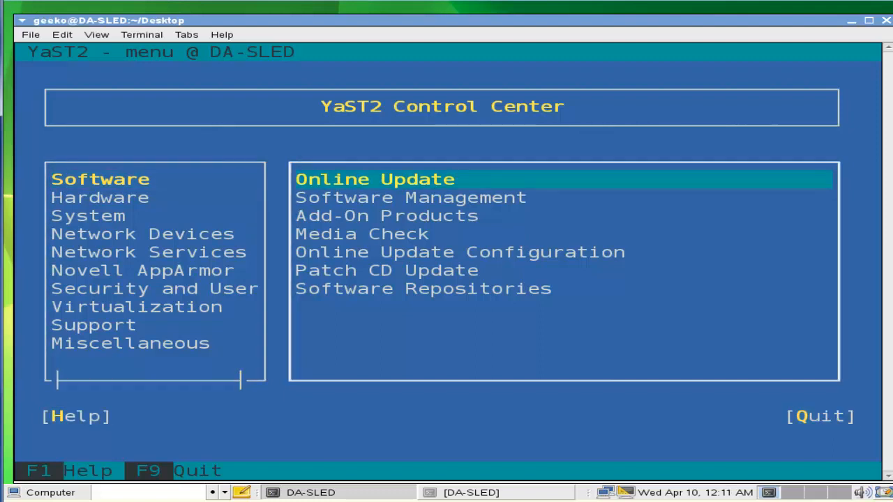
pyautogui.hotkey('shift', 'Tab')
pyautogui.press('Down')
pyautogui.press('Down')
pyautogui.press('Down')
pyautogui.press('Down')
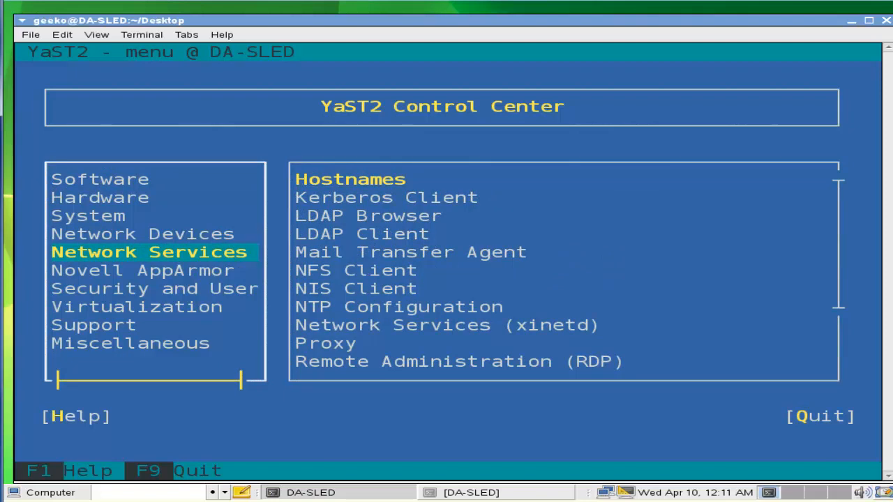
pyautogui.press('Down')
pyautogui.press('Down')
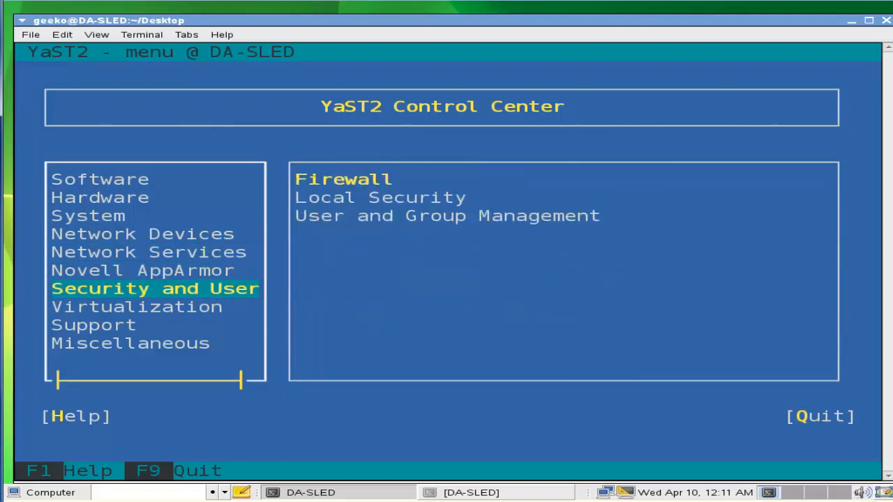
pyautogui.press('Down')
pyautogui.press('Down')
pyautogui.press('Down')
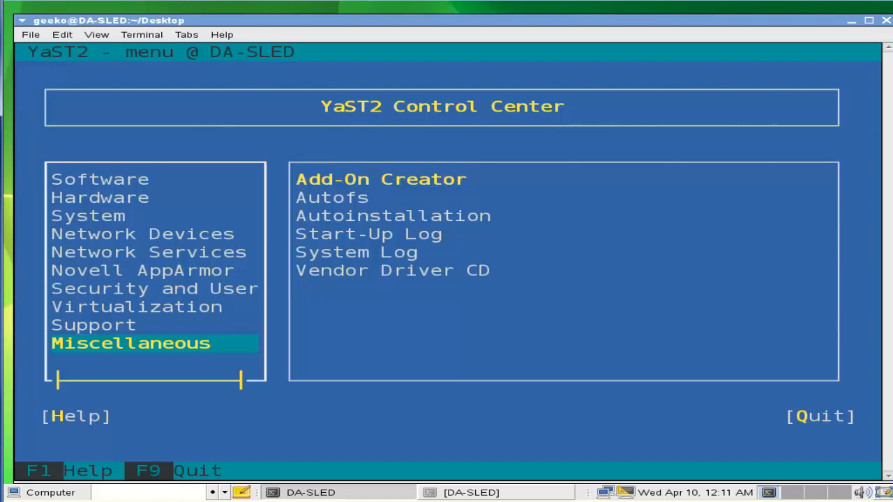
pyautogui.press('Up')
pyautogui.press('Up')
pyautogui.press('Up')
pyautogui.press('Up')
pyautogui.press('Up')
pyautogui.press('Up')
pyautogui.press('Up')
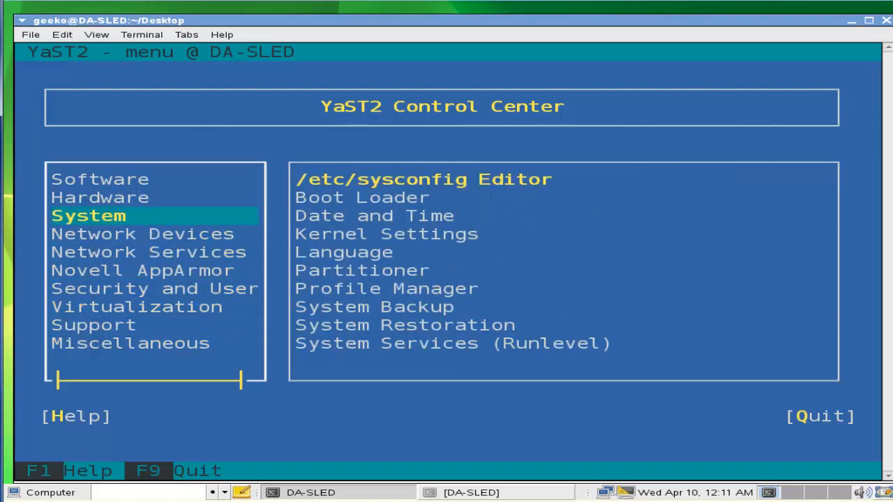
pyautogui.press('Down')
pyautogui.press('Down')
pyautogui.press('Down')
pyautogui.press('Down')
pyautogui.press('Down')
pyautogui.press('Down')
pyautogui.press('Down')
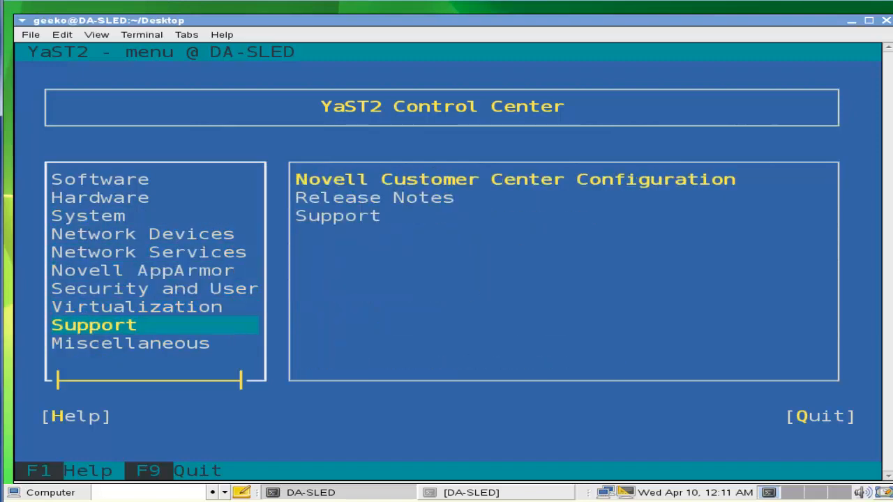
pyautogui.press('Up')
pyautogui.press('Up')
pyautogui.press('Up')
pyautogui.press('Up')
pyautogui.press('Up')
pyautogui.press('Up')
pyautogui.press('Up')
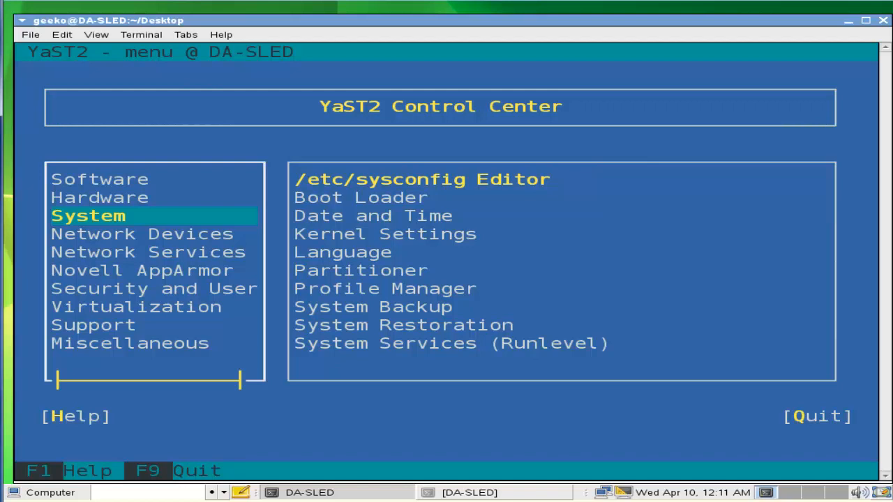
# Step: Quit the text-mode control center and launch the graphical version with yast2
pyautogui.press('Tab')
pyautogui.press('Tab')
pyautogui.press('Return')
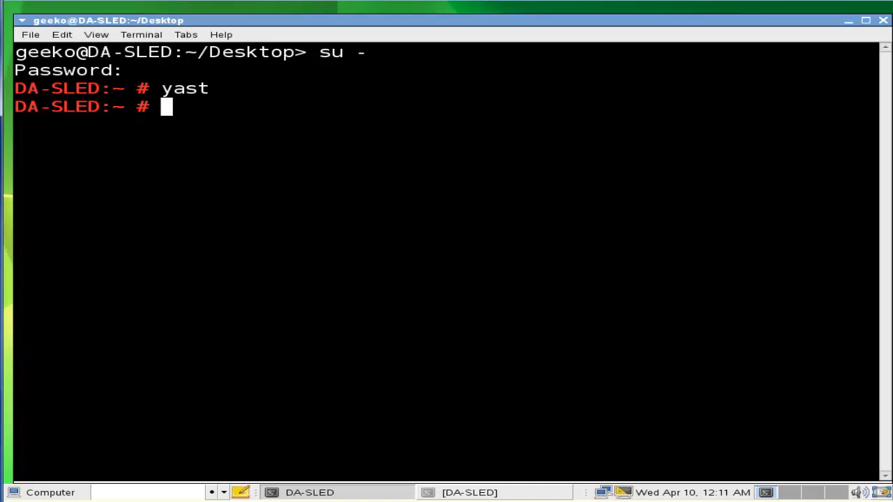
pyautogui.write('yast2')
pyautogui.press('Return')
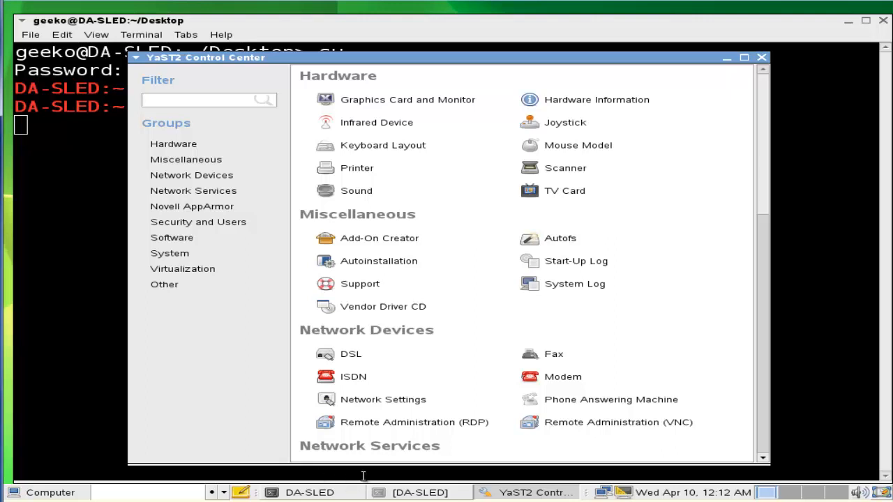
# Step: View the Hardware and Miscellaneous groups in the graphical control center, and close it
pyautogui.click(175, 147)
pyautogui.click(173, 162)
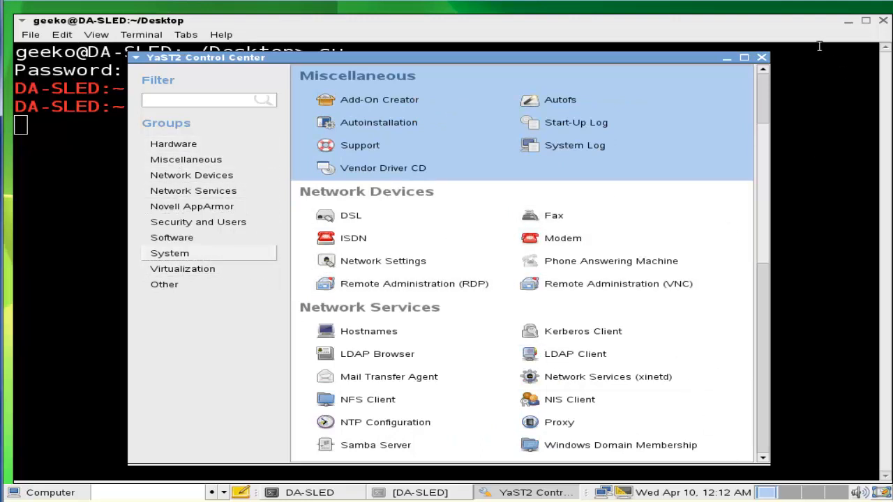
pyautogui.click(763, 58)
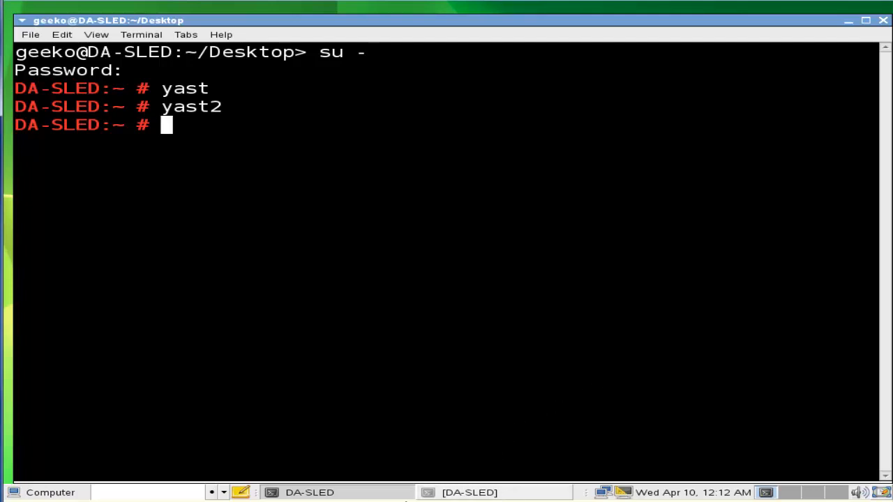
# Step: Open YaST from the desktop's Computer menu, authenticate with the root password, and close the control center after viewing it
pyautogui.click(52, 493)
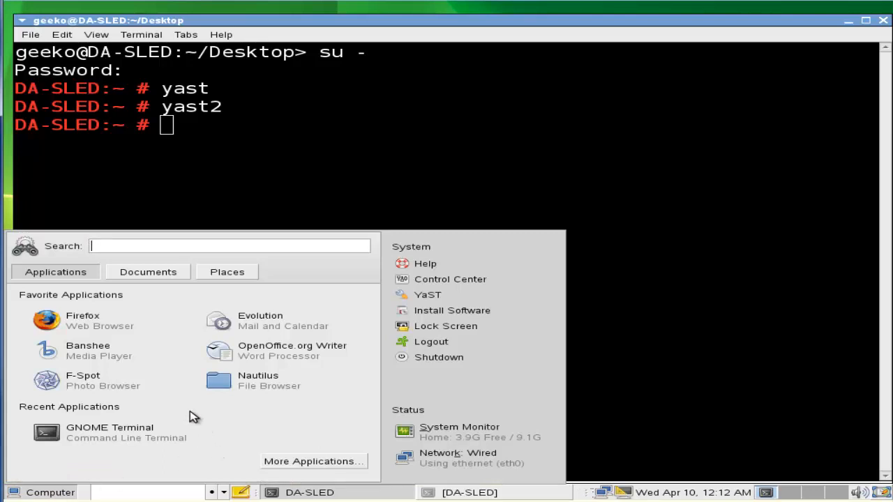
pyautogui.click(432, 299)
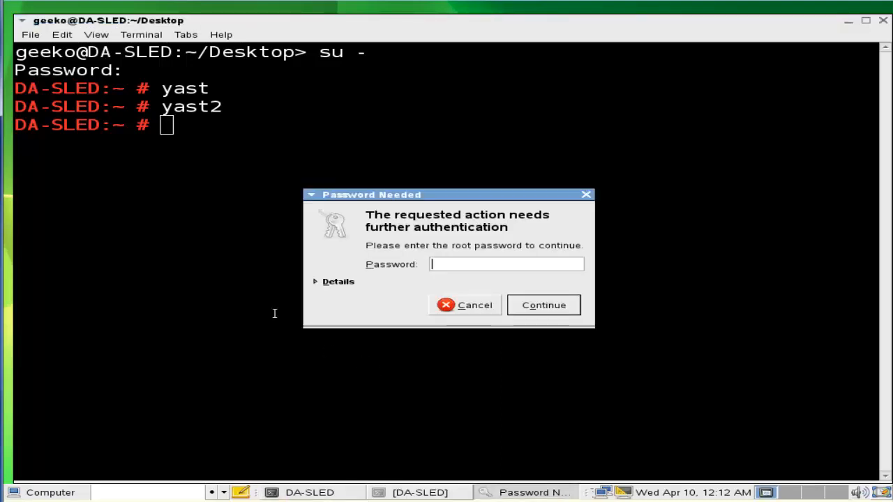
pyautogui.write('•')
pyautogui.press('Return')
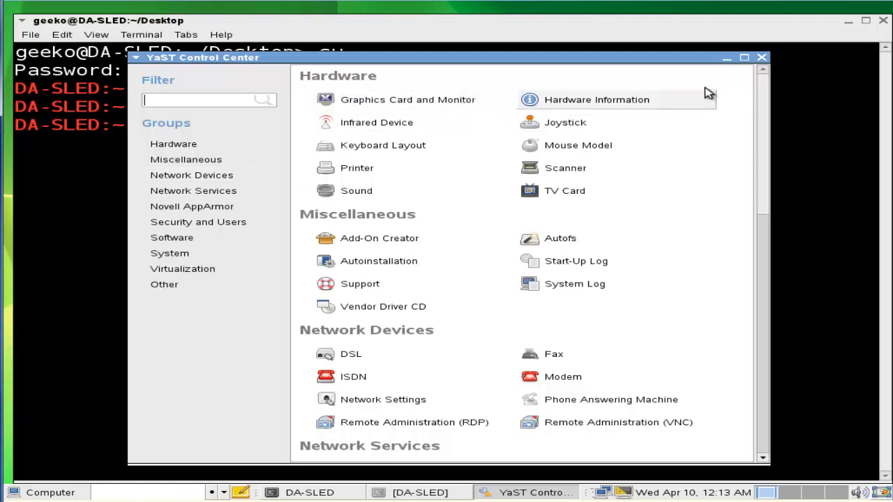
pyautogui.click(761, 58)
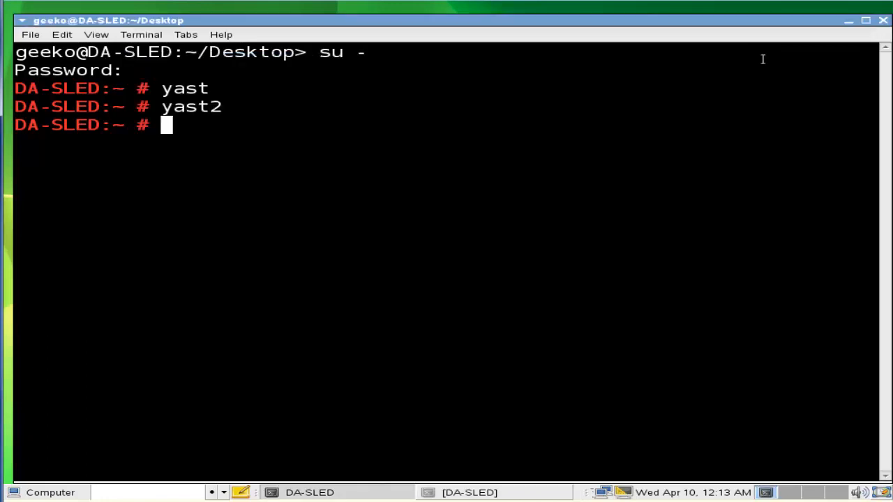
# Step: Launch the Qt version of the control center, trying yast -qt first and correcting it to yast --qt
pyautogui.write('yast -qt')
pyautogui.press('Return')
pyautogui.write('yast --qt')
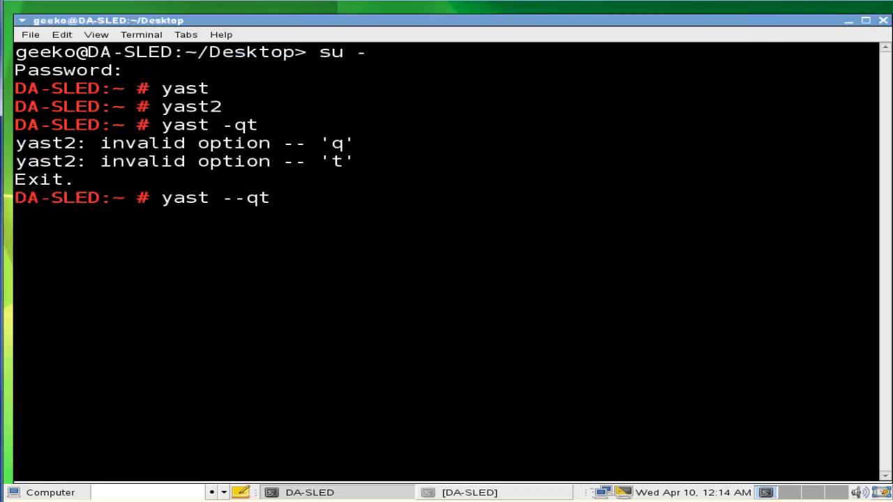
pyautogui.press('Return')
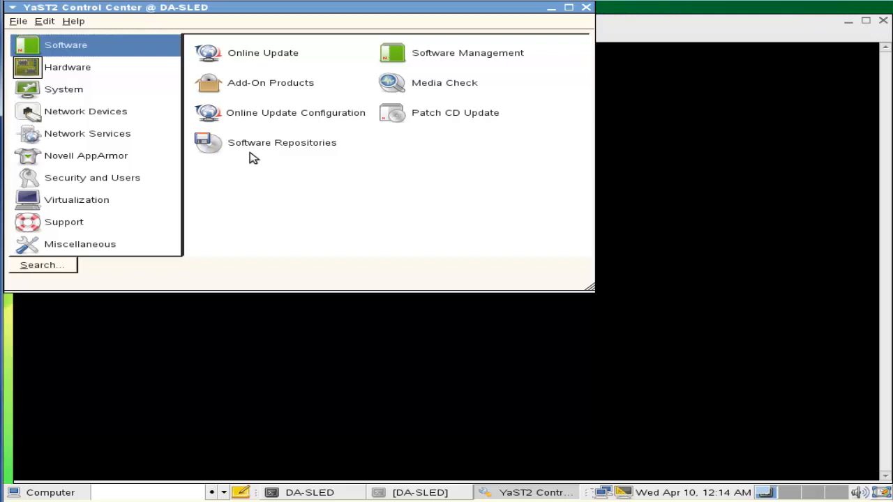
# Step: Examine the Qt control center's categories, including Network Services, Security and Users, and Network Devices, and close it
pyautogui.press('Tab')
pyautogui.press('Tab')
pyautogui.press('Down')
pyautogui.press('Down')
pyautogui.press('Down')
pyautogui.press('Down')
pyautogui.press('Down')
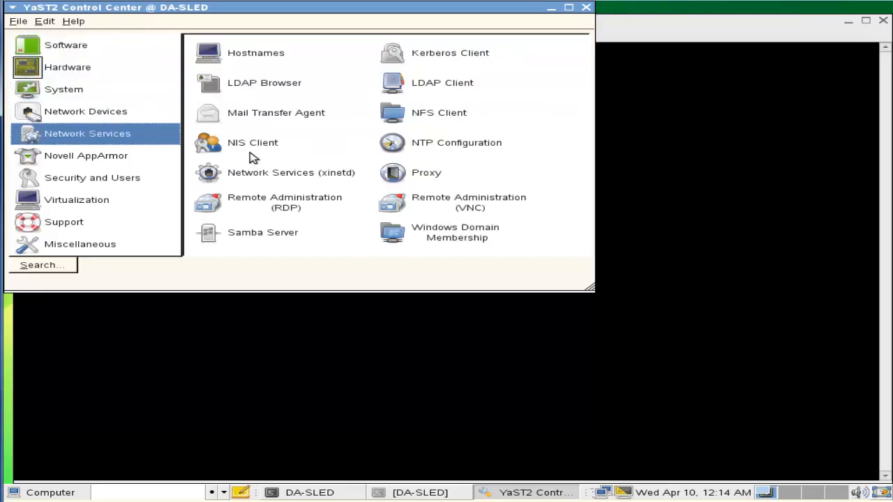
pyautogui.press('Down')
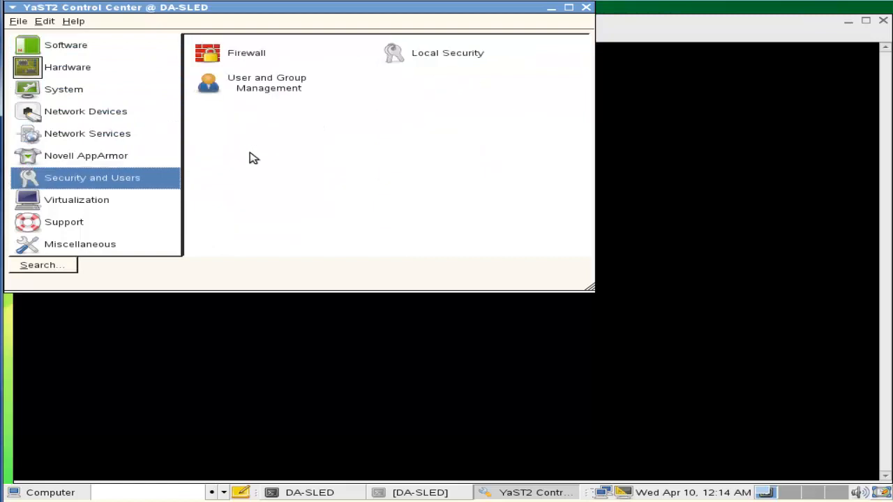
pyautogui.click(79, 123)
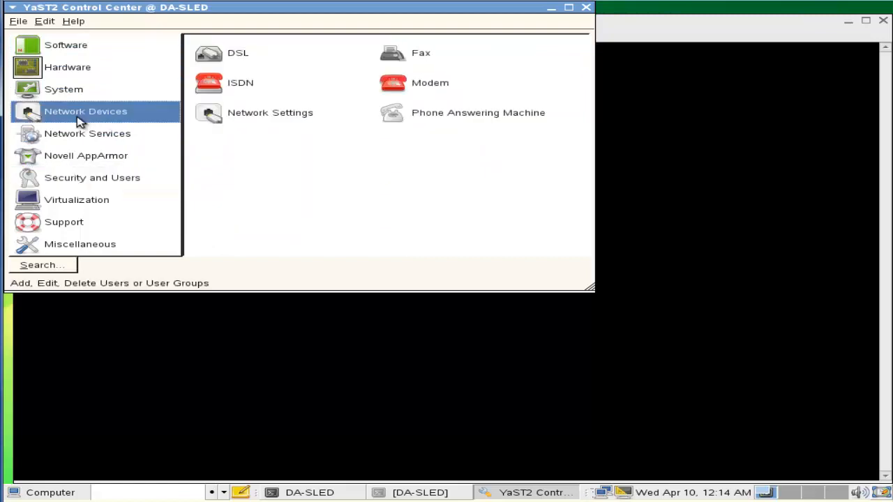
pyautogui.click(81, 142)
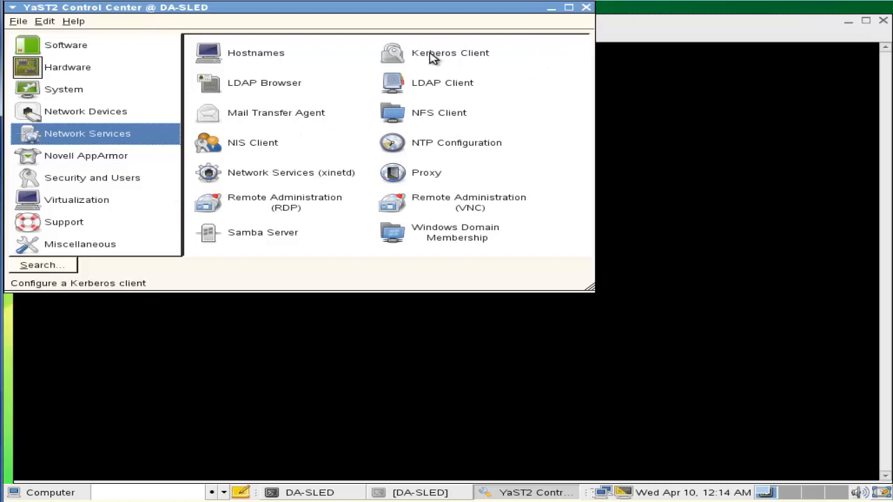
pyautogui.click(588, 8)
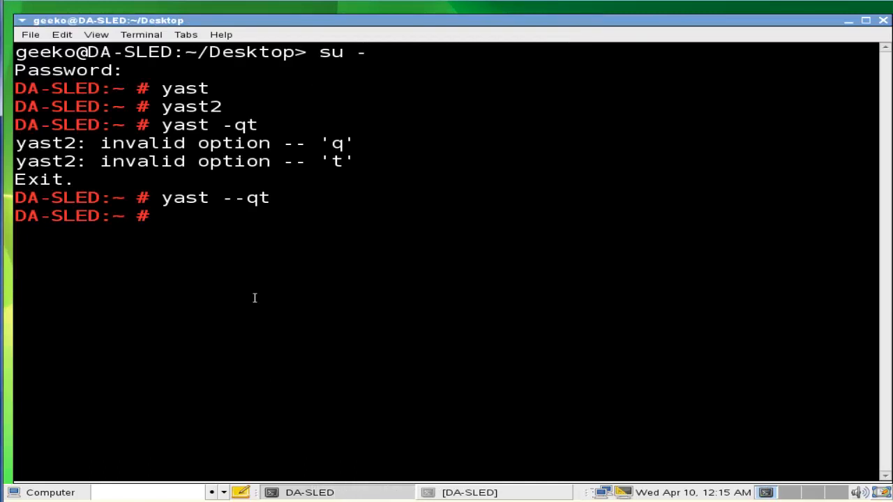
# Step: Open Firefox to test the network connection, and close the browser
pyautogui.click(61, 493)
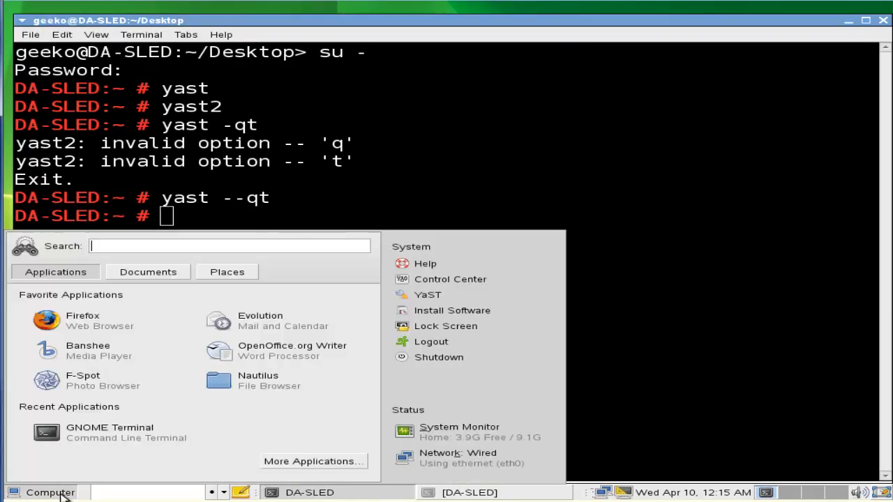
pyautogui.click(98, 322)
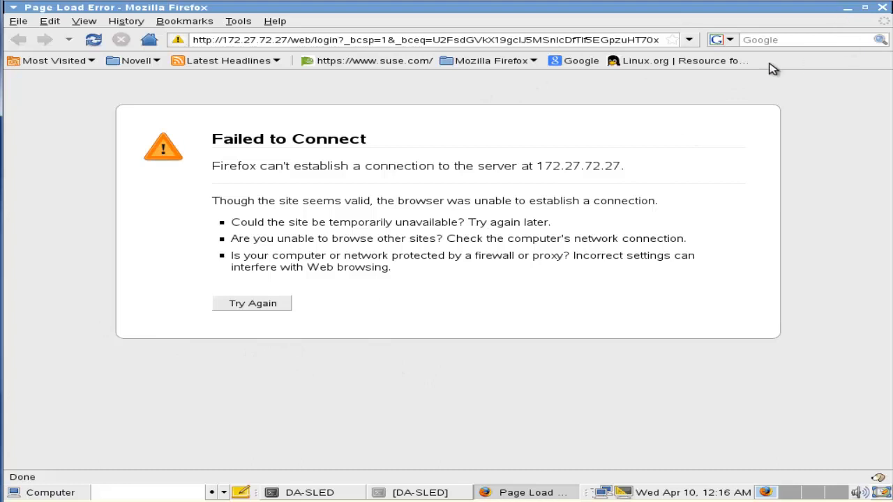
pyautogui.click(884, 13)
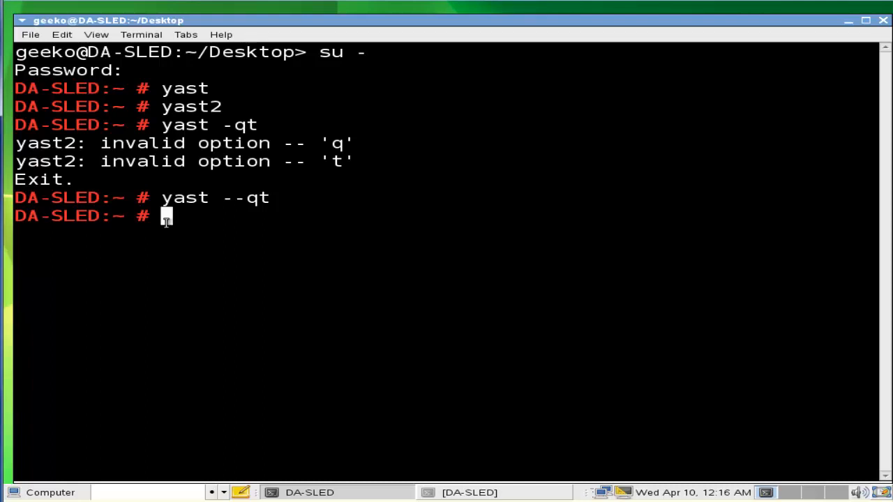
# Step: Run yast2 from the root terminal and open Network Settings in the Network Devices group
pyautogui.write('yast')
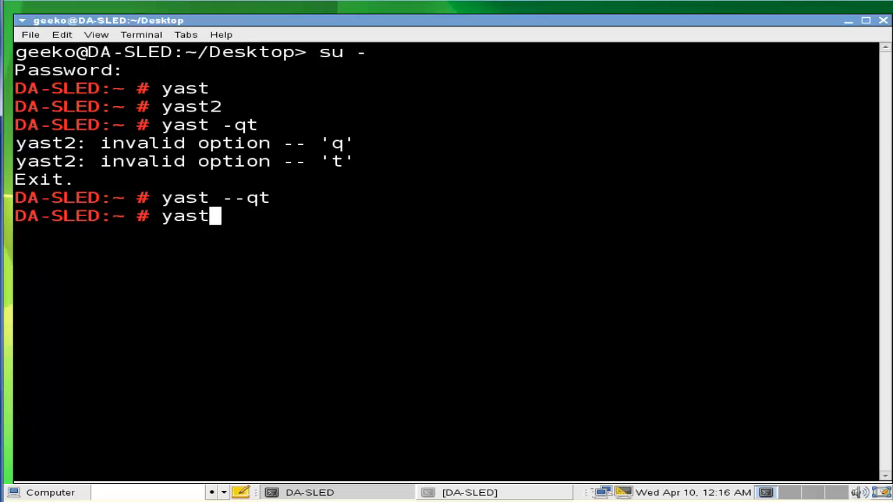
pyautogui.press('Return')
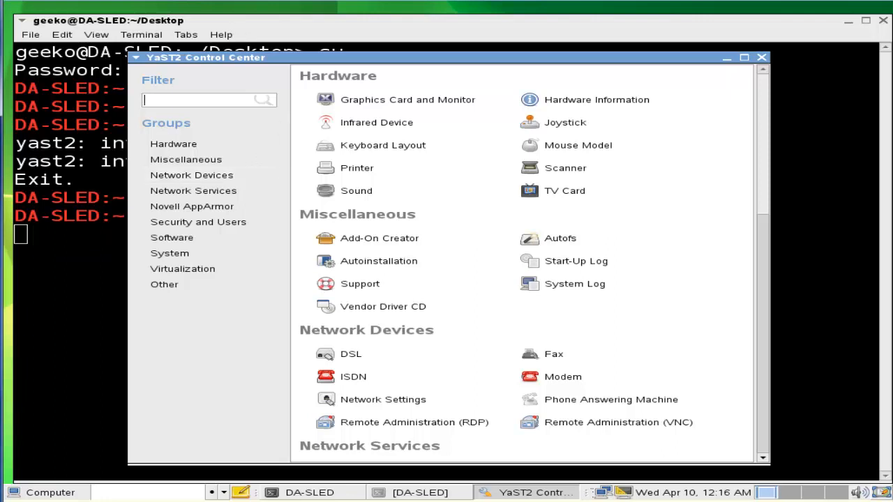
pyautogui.click(196, 180)
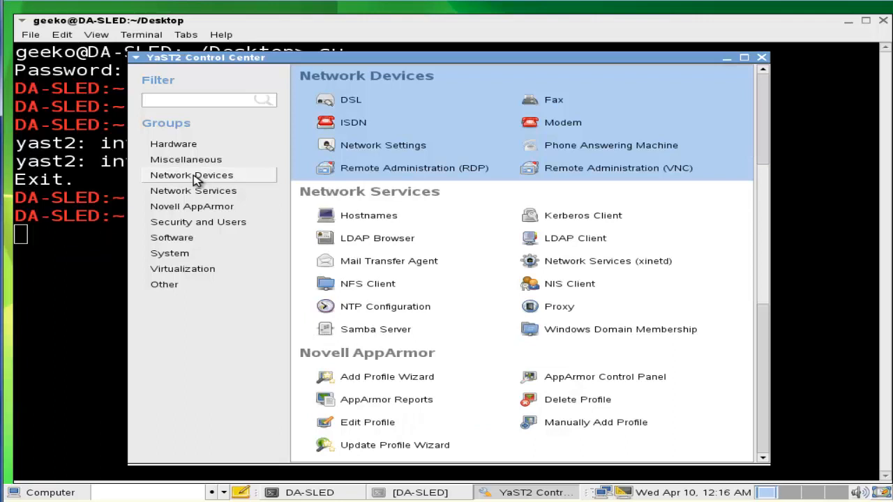
pyautogui.click(386, 150)
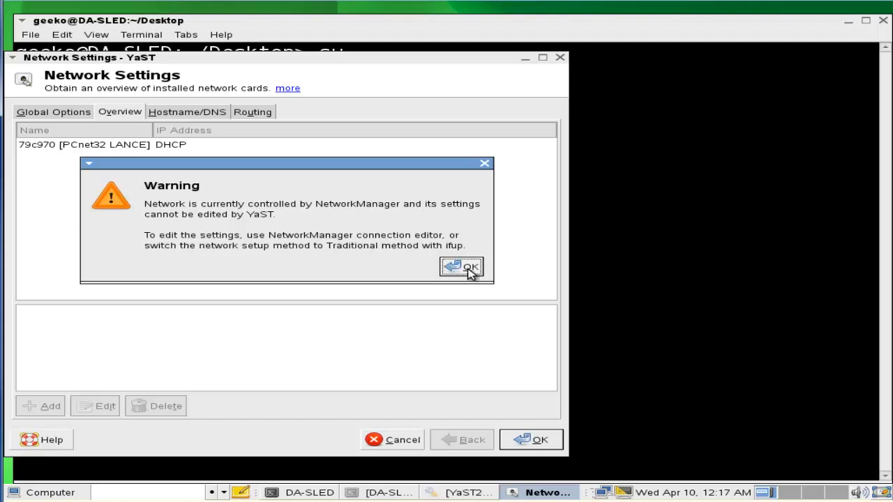
# Step: Dismiss the NetworkManager warning, set the network setup method to Traditional Method with ifup, and apply the network settings
pyautogui.click(469, 268)
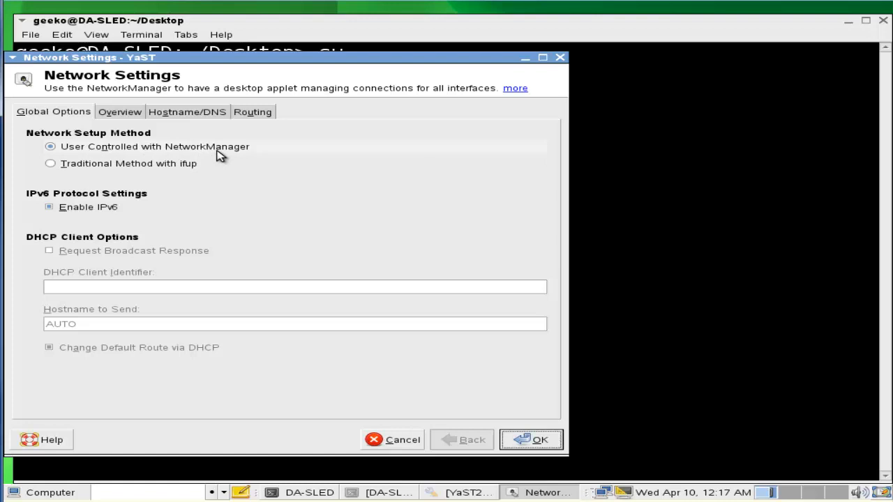
pyautogui.click(51, 165)
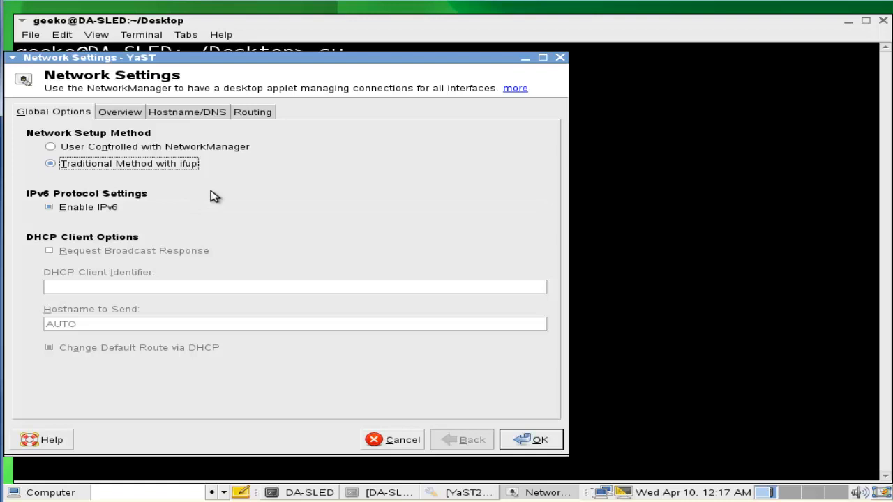
pyautogui.click(67, 112)
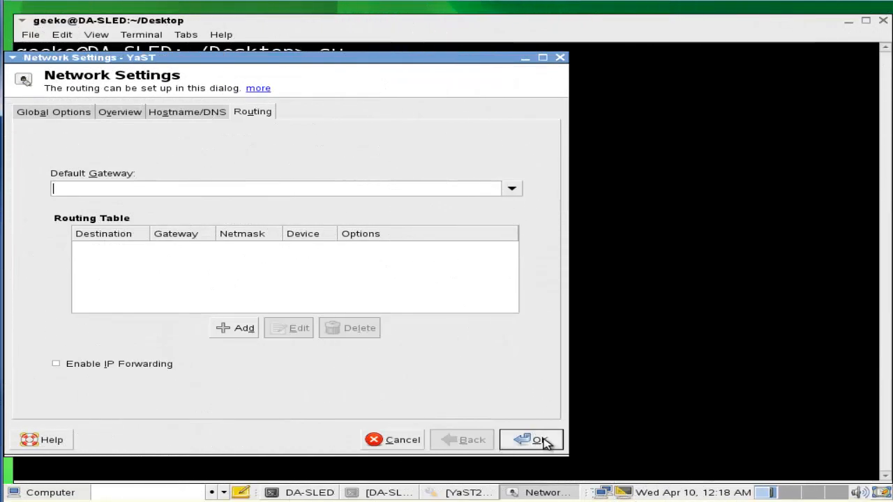
pyautogui.click(541, 440)
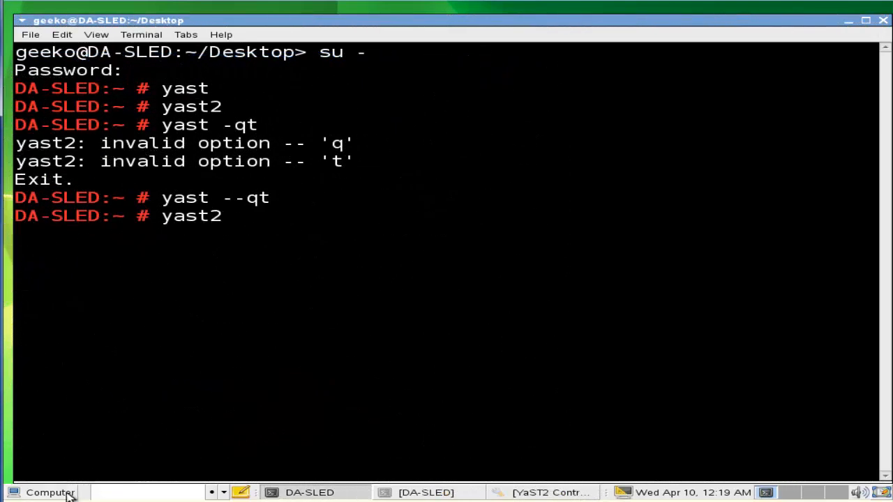
# Step: Check the connection by loading the SUSE home page in Firefox, and close the browser and terminal windows
pyautogui.click(70, 492)
pyautogui.click(81, 329)
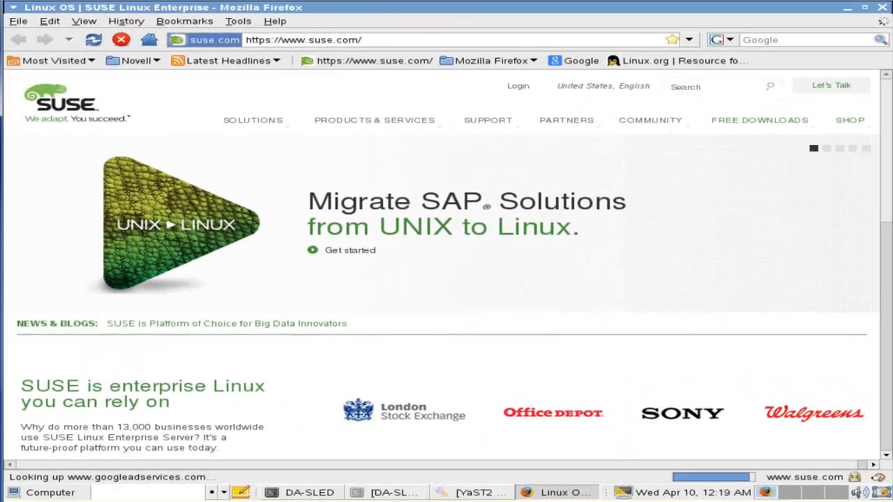
pyautogui.moveTo(352, 120)
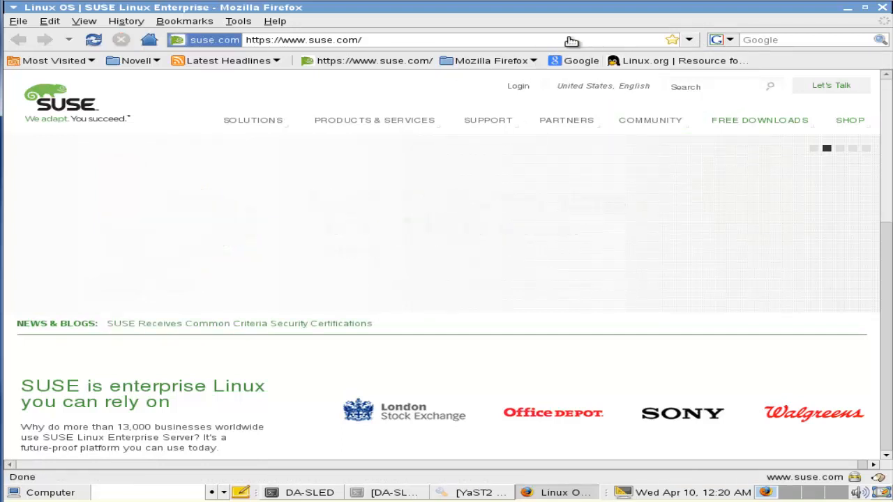
pyautogui.click(883, 8)
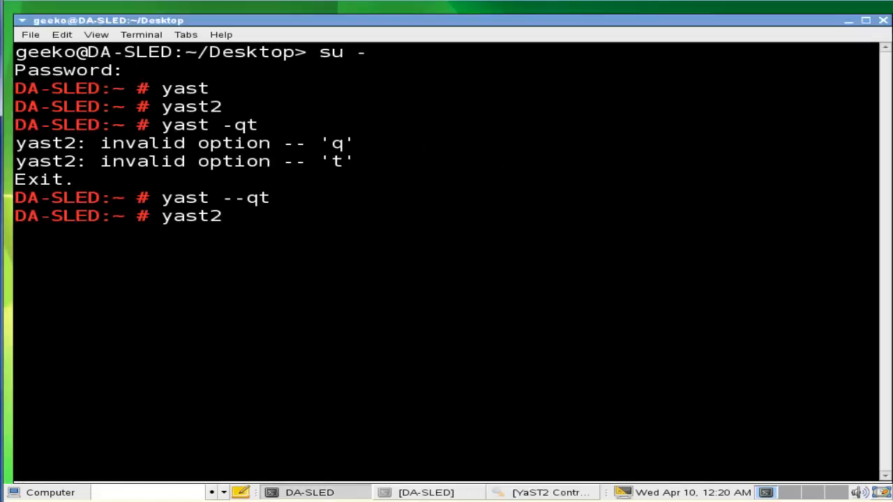
pyautogui.click(884, 21)
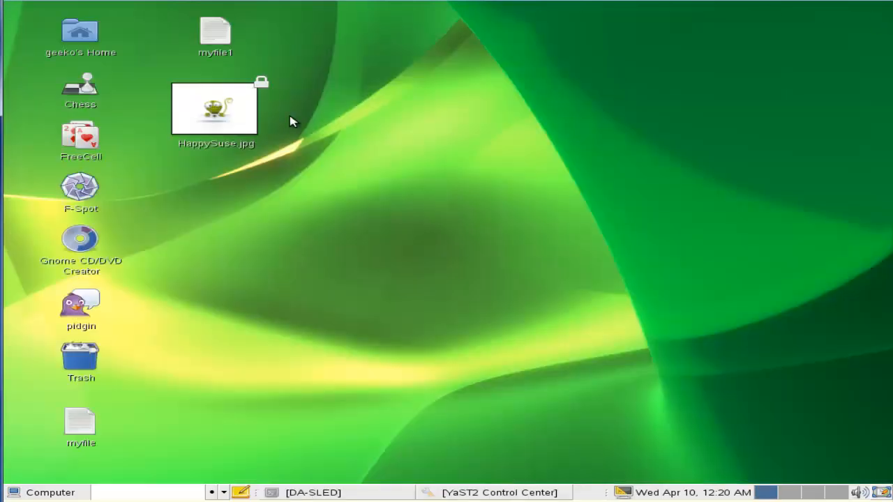